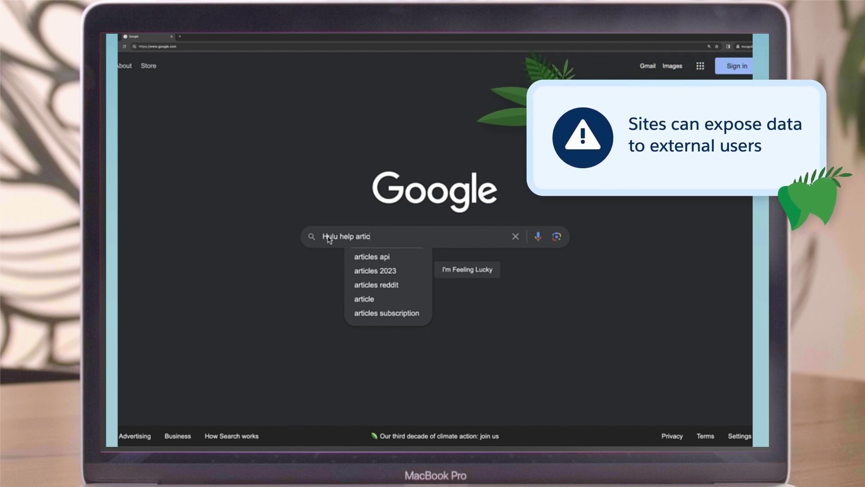
Step: Search Google for 'Hulu help articles' and open the Hulu Help Center result
type("les")
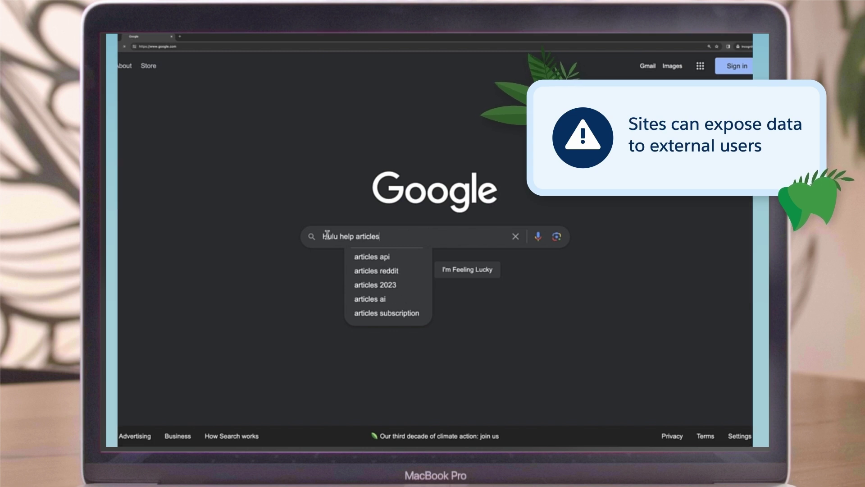
key("Return")
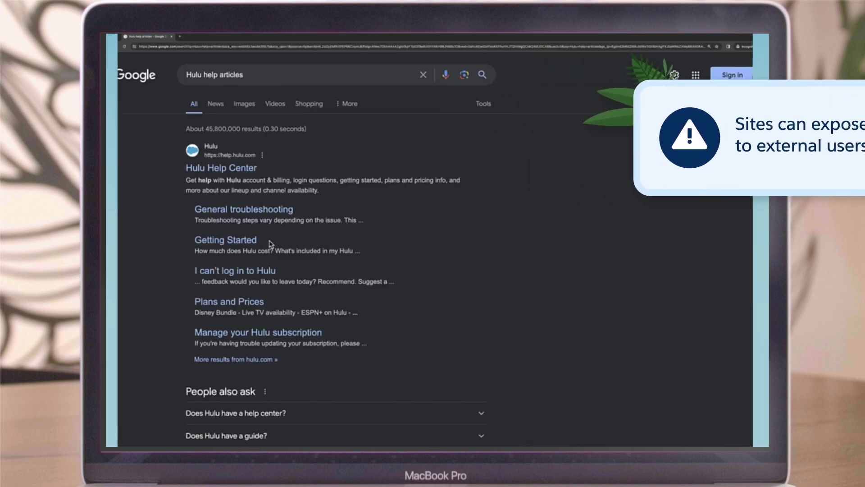
left_click(220, 168)
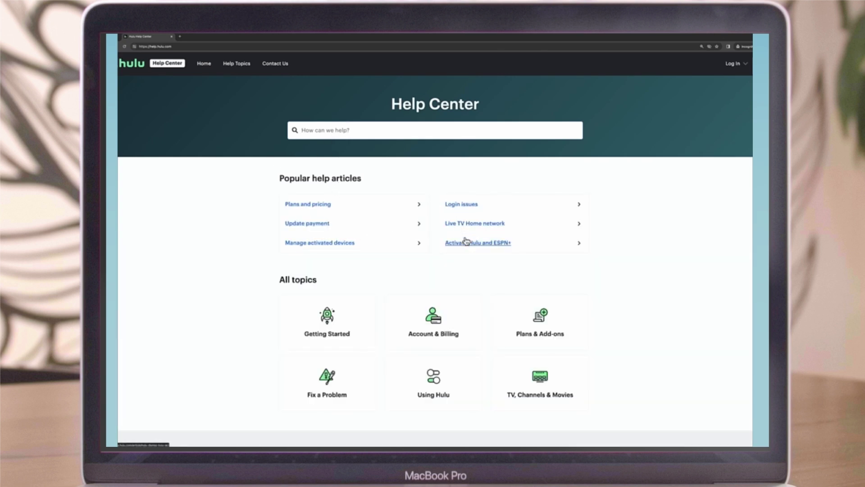
Step: Open the Getting Started topic and expand its Sign Up section
scroll(467, 244, "down", 2)
scroll(467, 246, "down", 5)
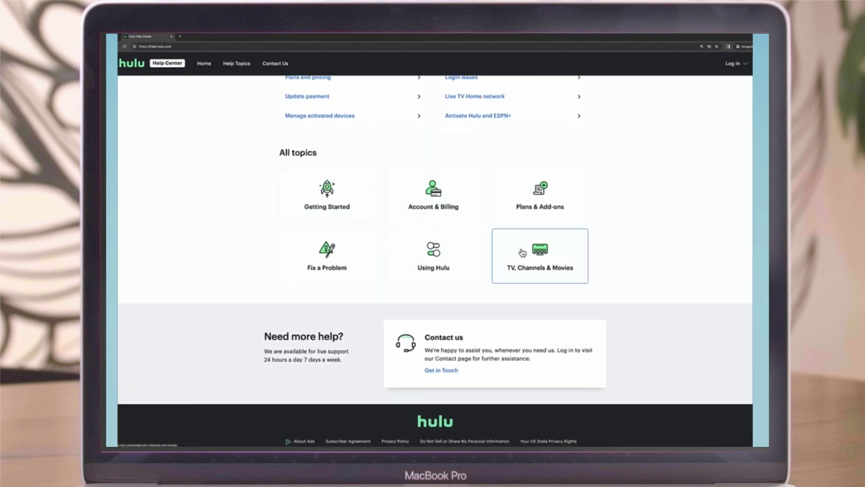
left_click(334, 200)
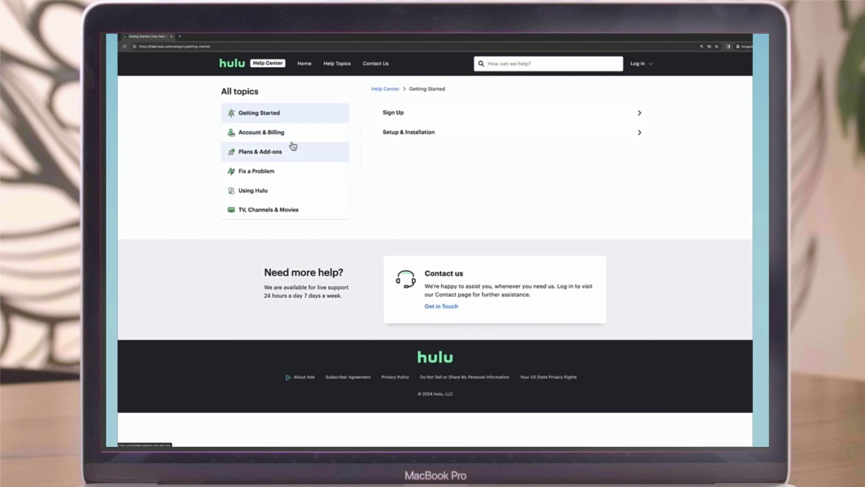
left_click(401, 116)
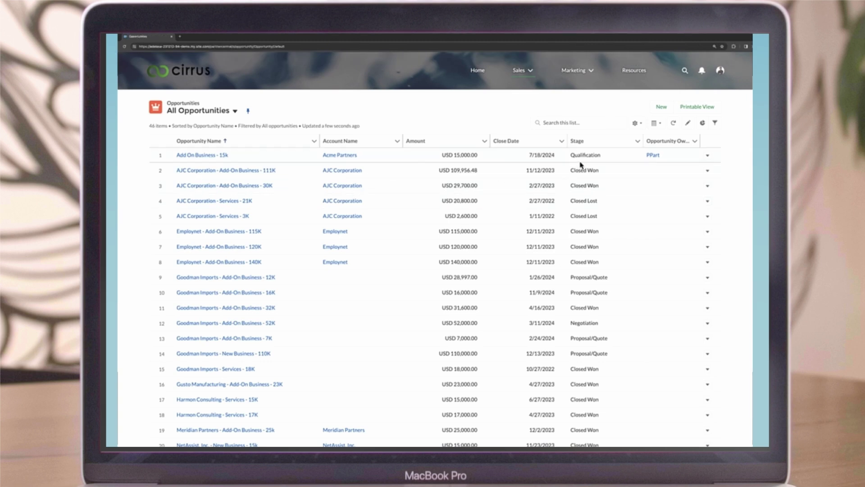
Step: Start a new opportunity named 'New Business - 25k' and move to its Amount field
left_click(661, 109)
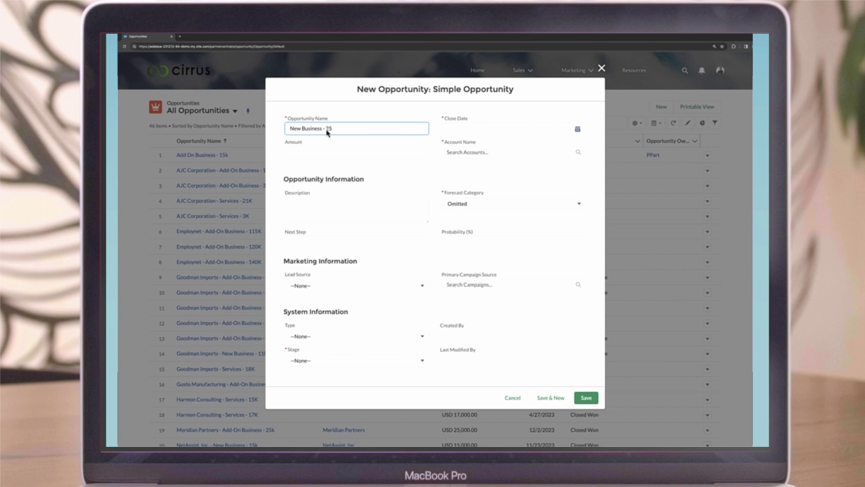
type("k")
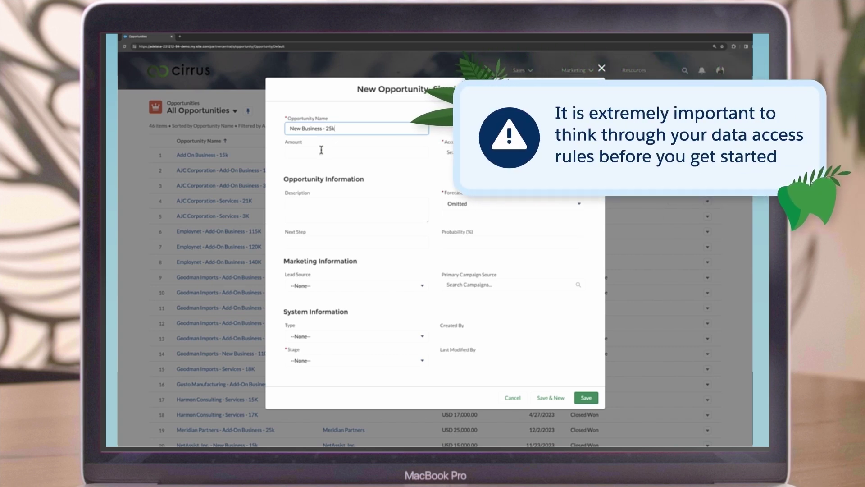
left_click(321, 151)
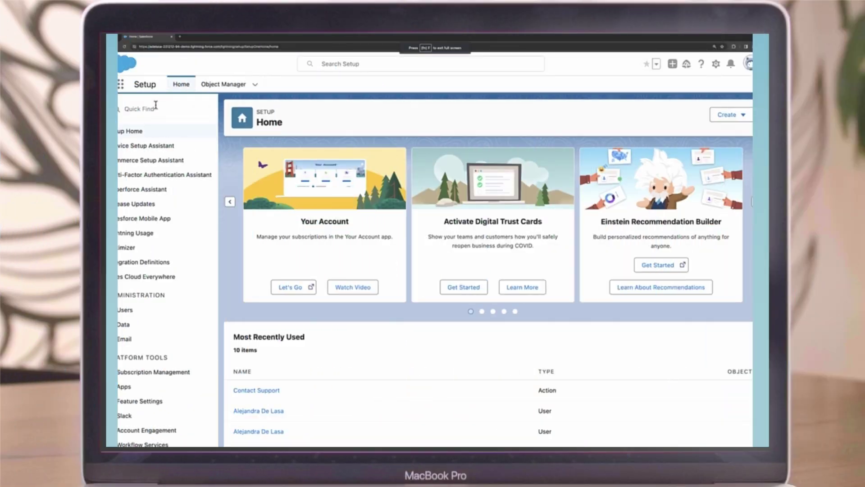
Step: Enable Site User Visibility in the Sharing Settings organization-wide defaults
left_click(156, 107)
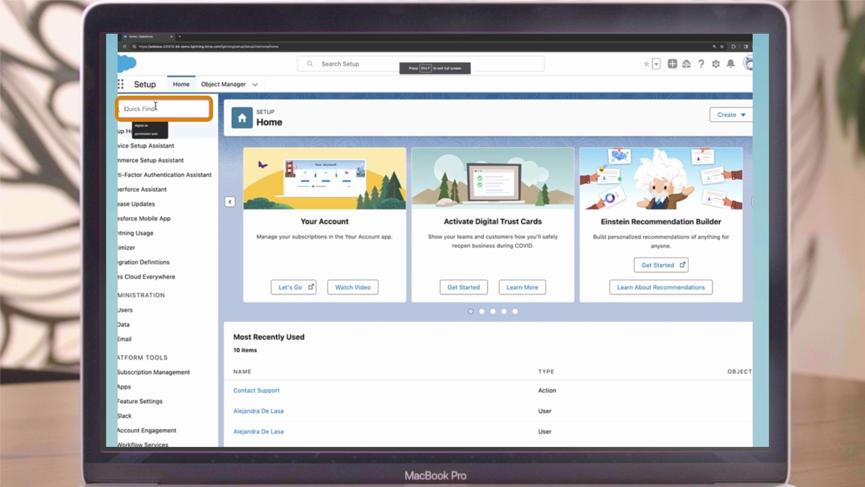
type("sharing s")
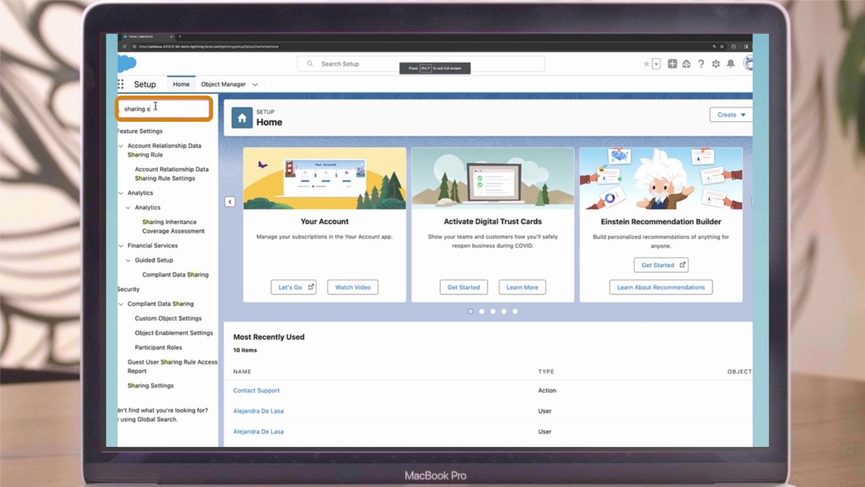
type("ett")
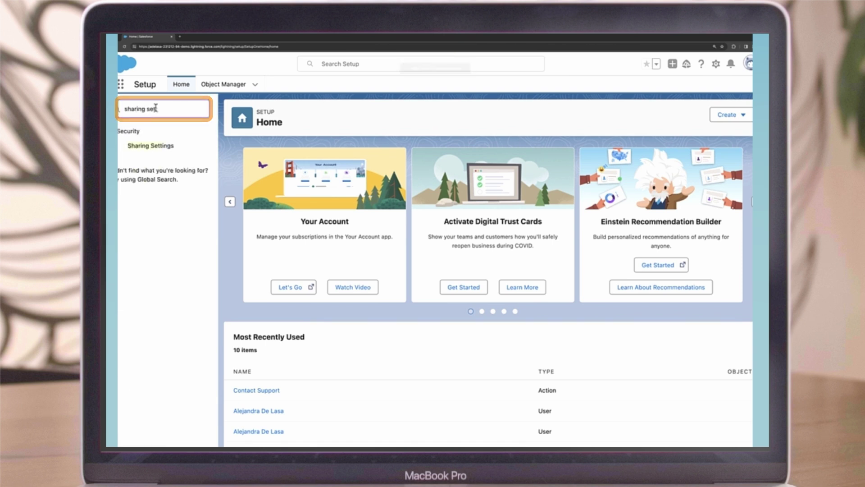
left_click(143, 149)
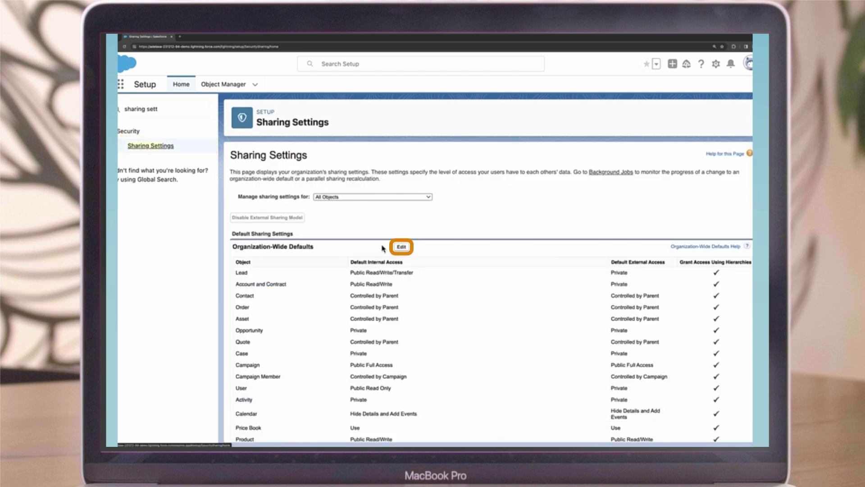
left_click(401, 247)
scroll(462, 255, "down", 20)
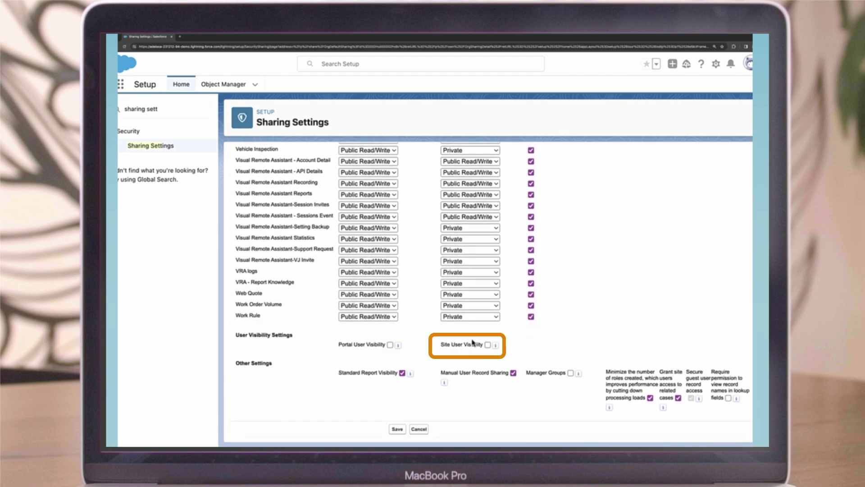
left_click(488, 346)
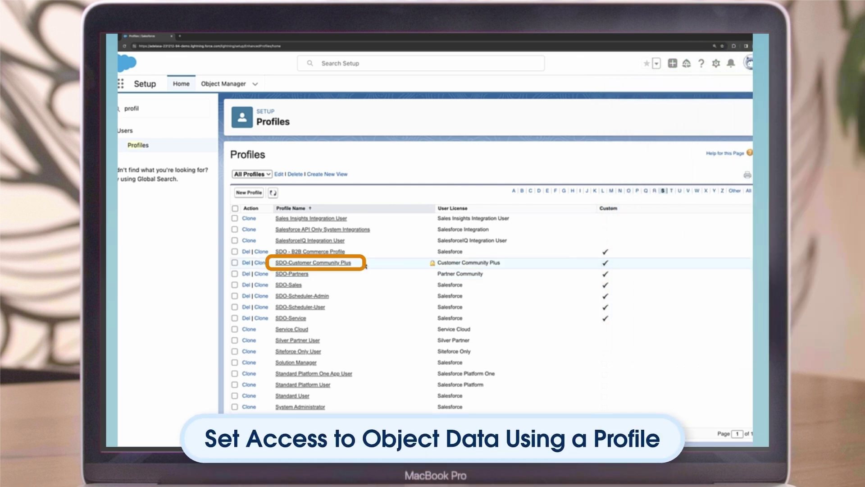
Step: Grant the SDO-Customer Community Plus profile Read permission on the Accreditations object
left_click(322, 263)
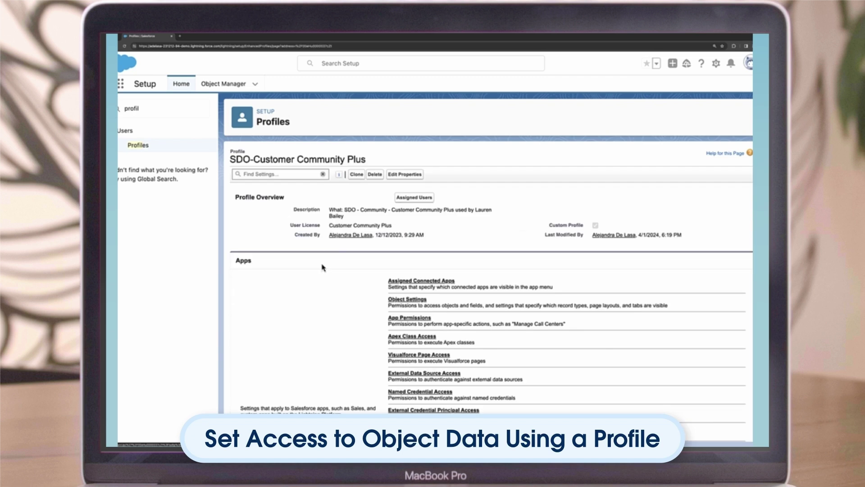
left_click(407, 300)
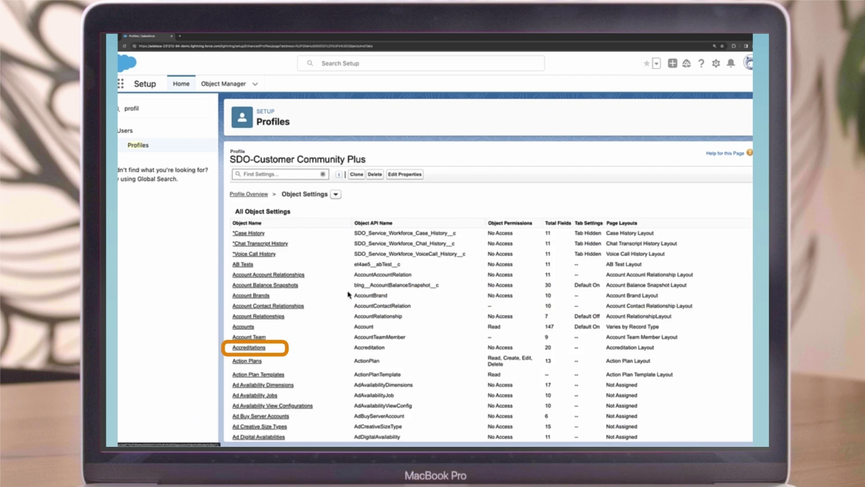
left_click(256, 347)
left_click(400, 211)
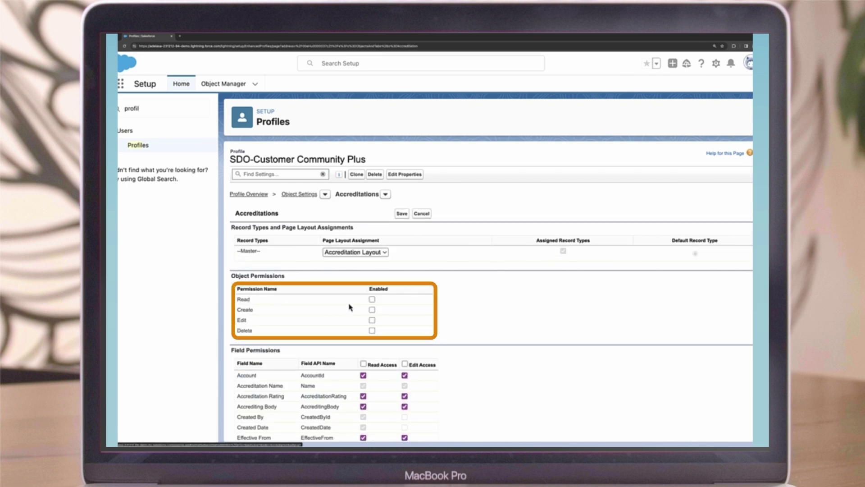
left_click(373, 299)
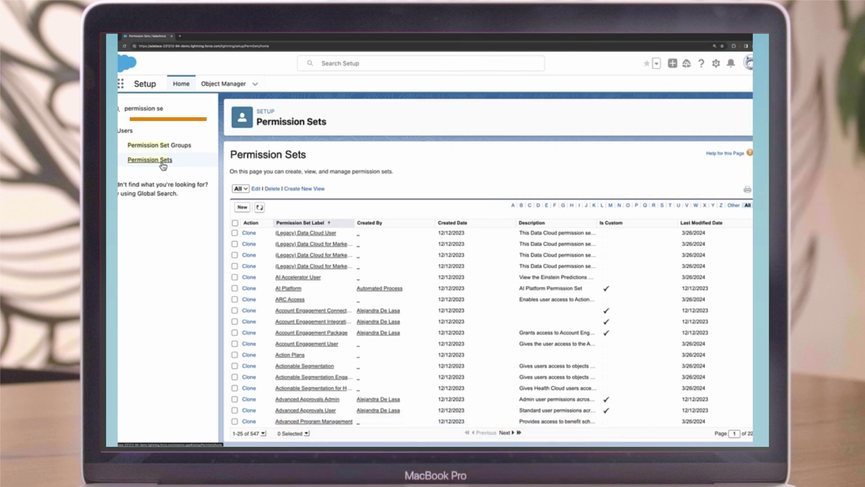
Step: Create and save the 'Create and Delete Topics' permission set with the Customer Community Plus license
left_click(244, 208)
type("Create and Delete Topics")
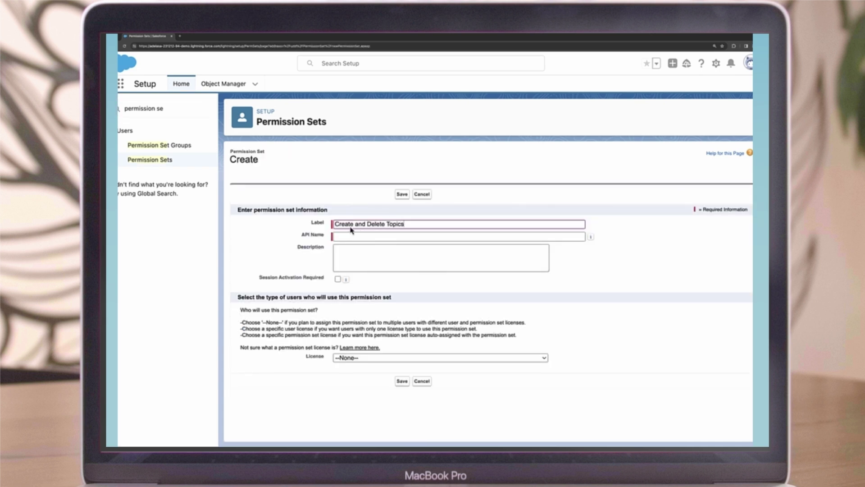
left_click(357, 246)
left_click(360, 358)
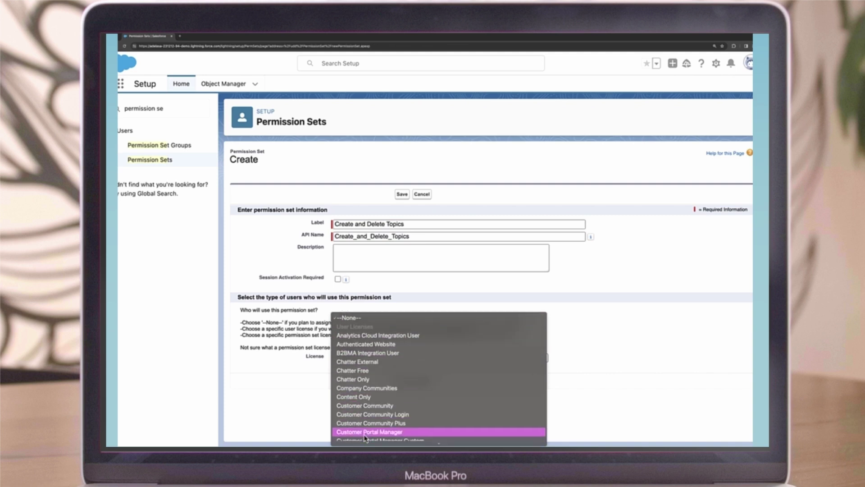
left_click(390, 428)
left_click(402, 382)
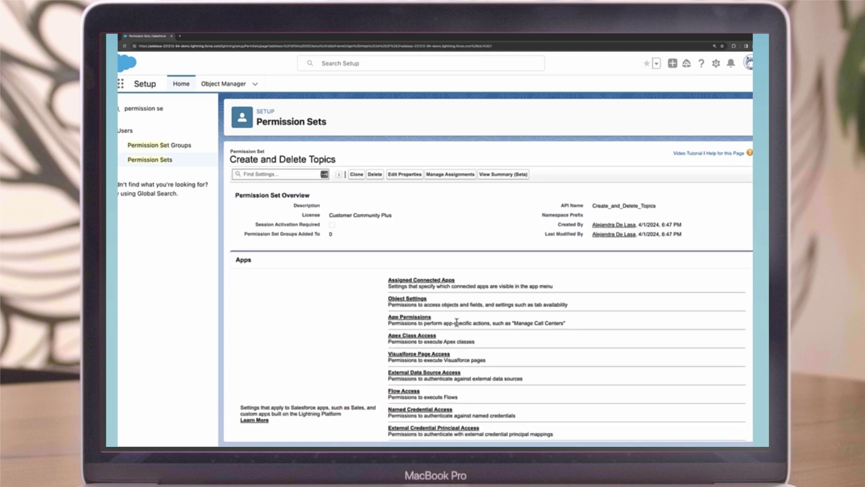
scroll(408, 315, "down", 10)
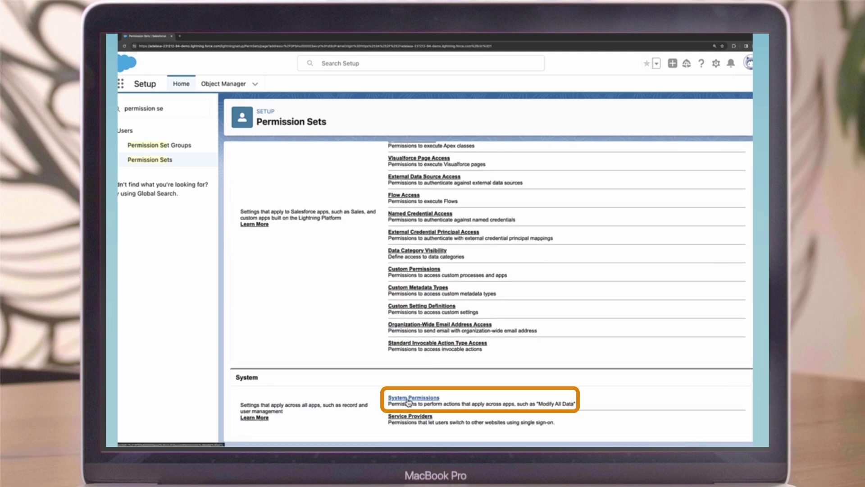
Step: Enable the Create Topics and Delete Topics system permissions and save the permission set
left_click(408, 398)
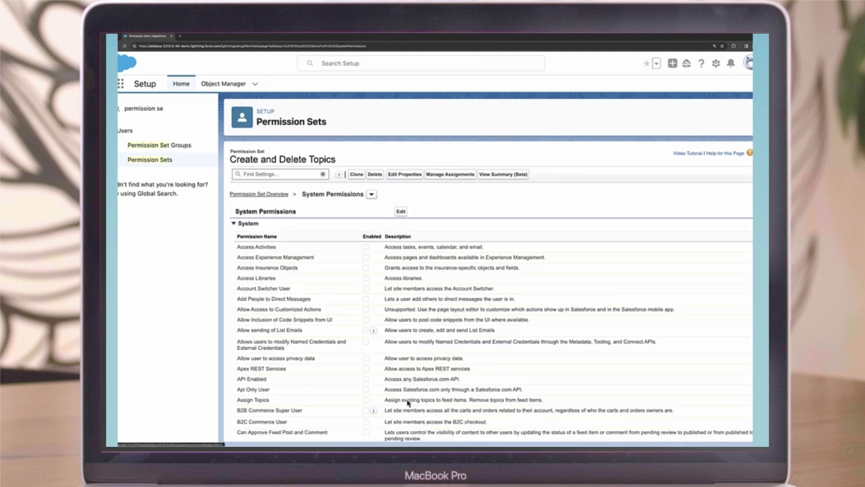
left_click(401, 212)
scroll(355, 342, "down", 8)
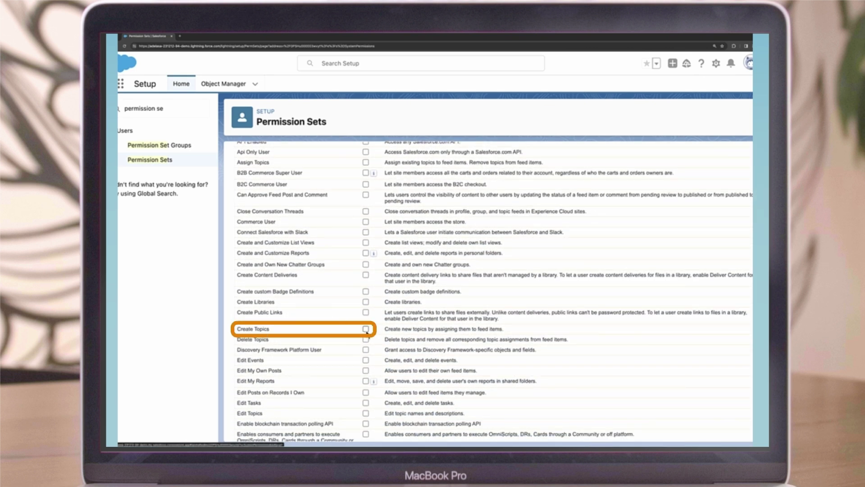
scroll(400, 339, "down", 2)
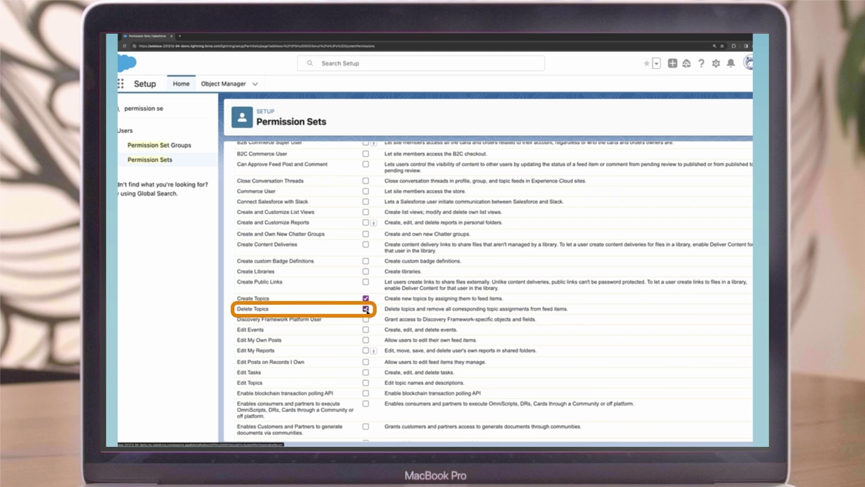
scroll(366, 311, "up", 10)
left_click(402, 213)
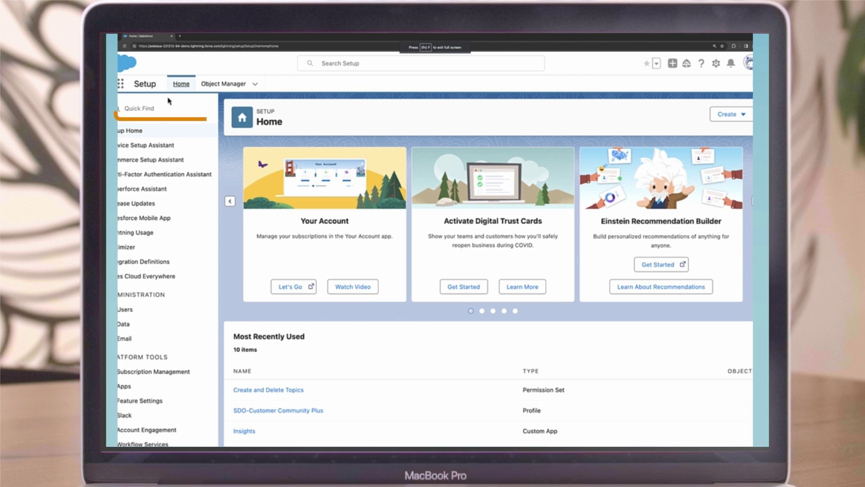
Step: Go to Digital Experiences Settings and begin a new sharing set under Sharing Sets
left_click(166, 105)
type("d")
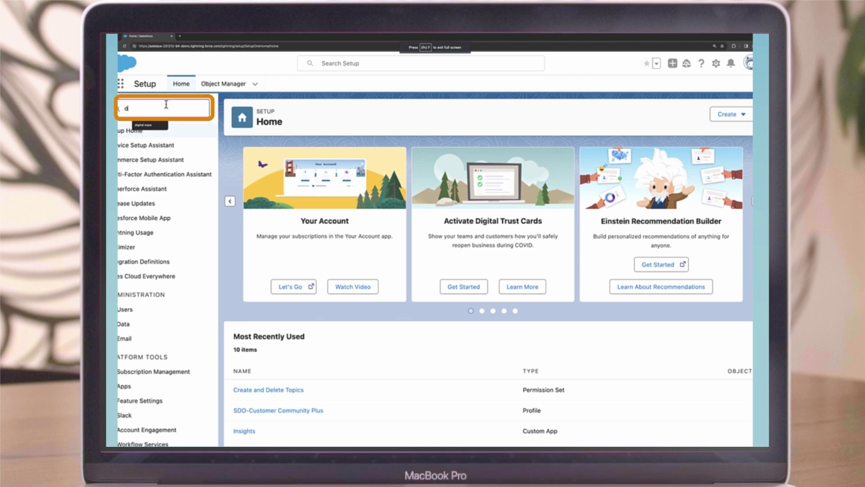
type("igital ex")
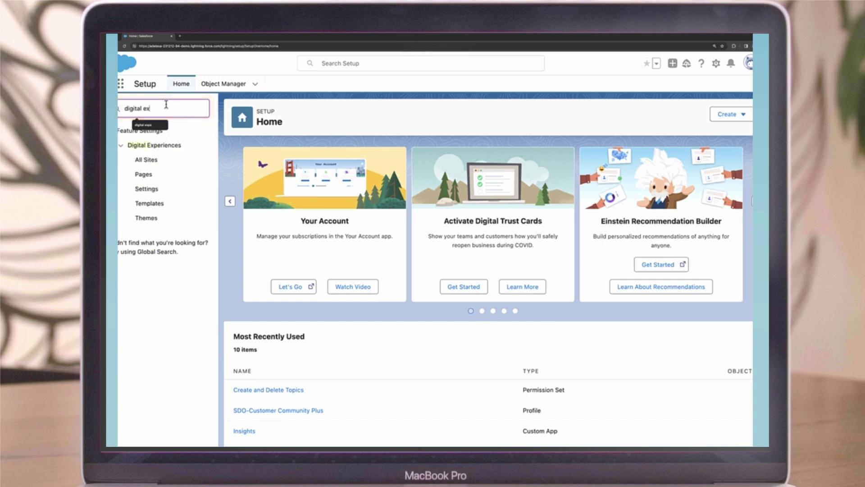
type("perien")
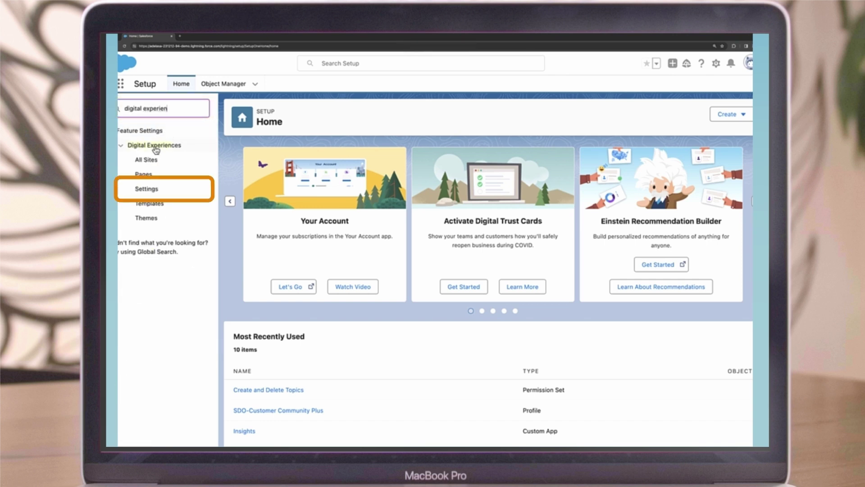
left_click(150, 190)
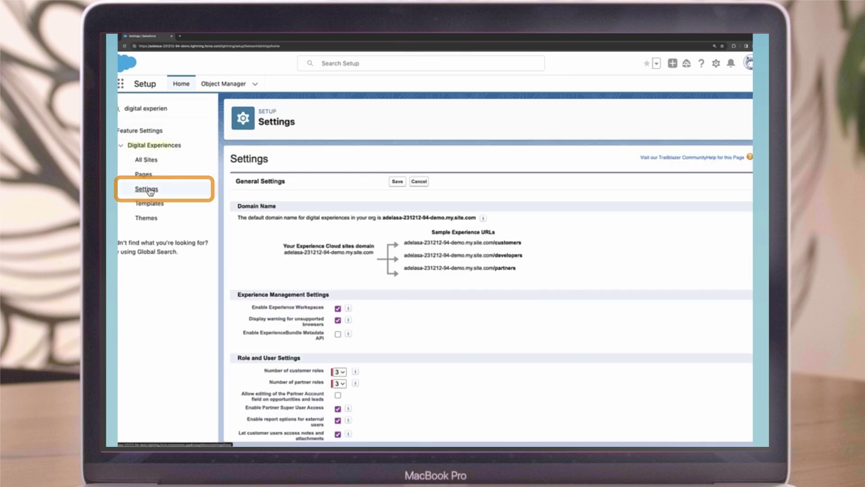
scroll(392, 248, "down", 5)
scroll(392, 248, "down", 6)
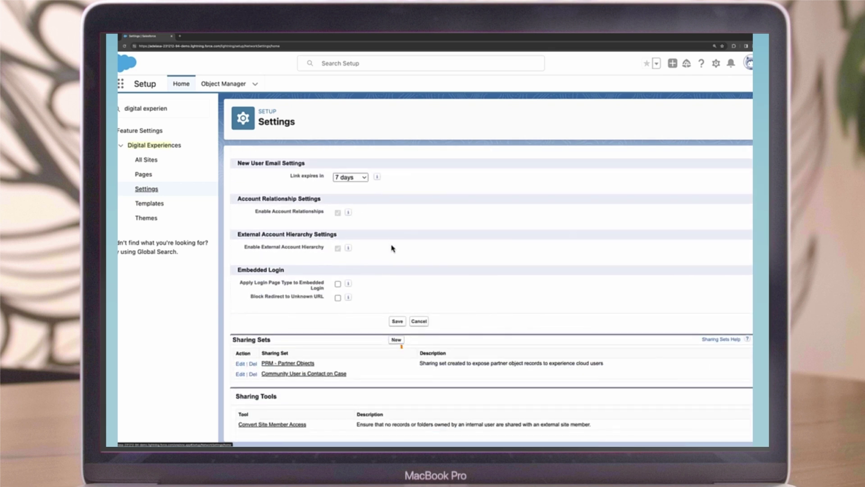
left_click(396, 340)
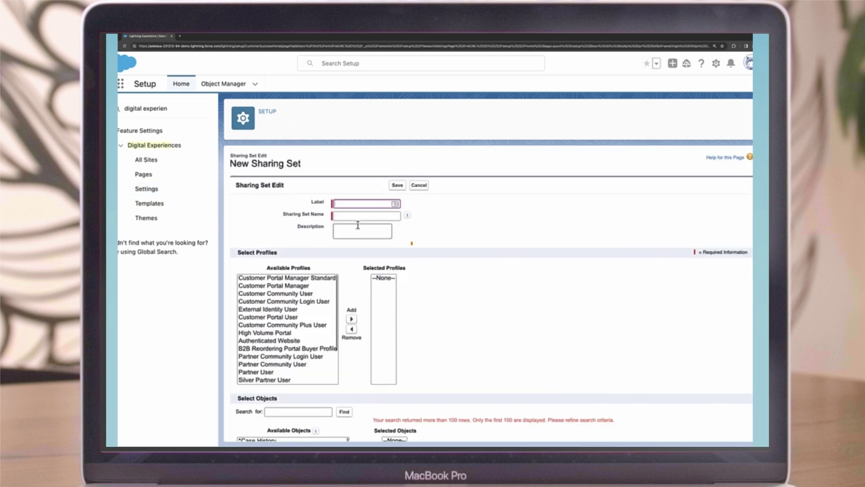
Step: Label the sharing set 'Access to Cases' (Access_to_Cases) with the 'Granting access to all cases…' description
type("Acces")
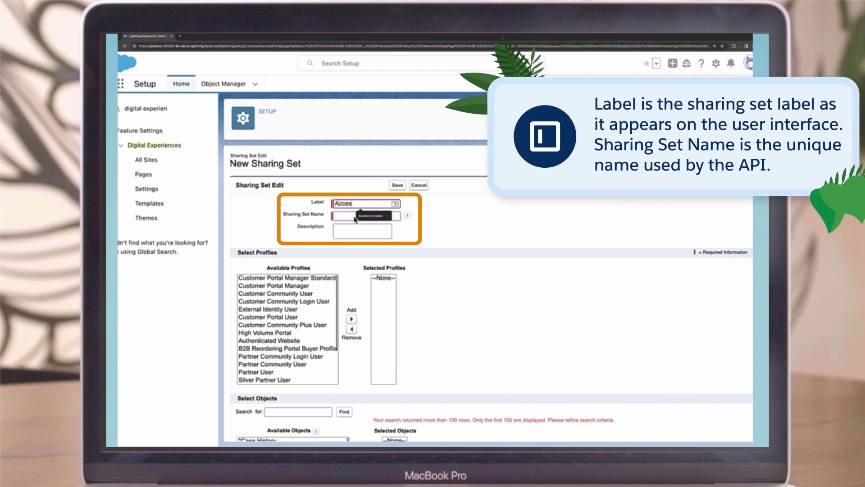
type("s t")
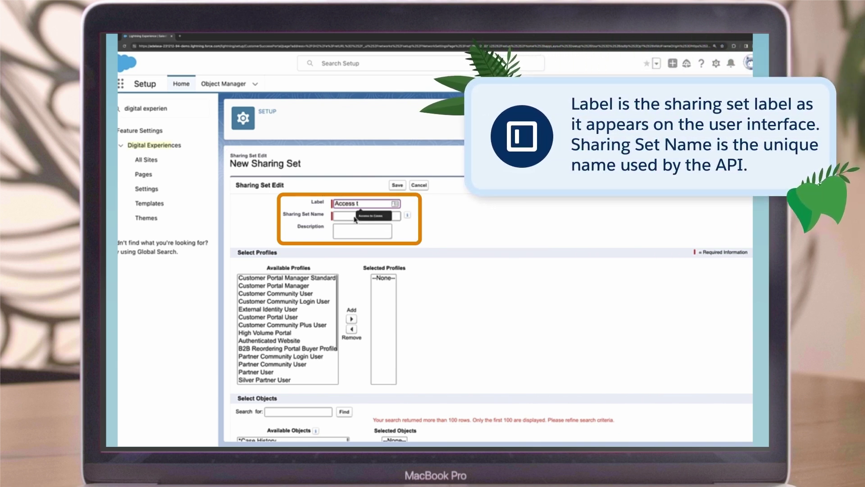
type("o Case")
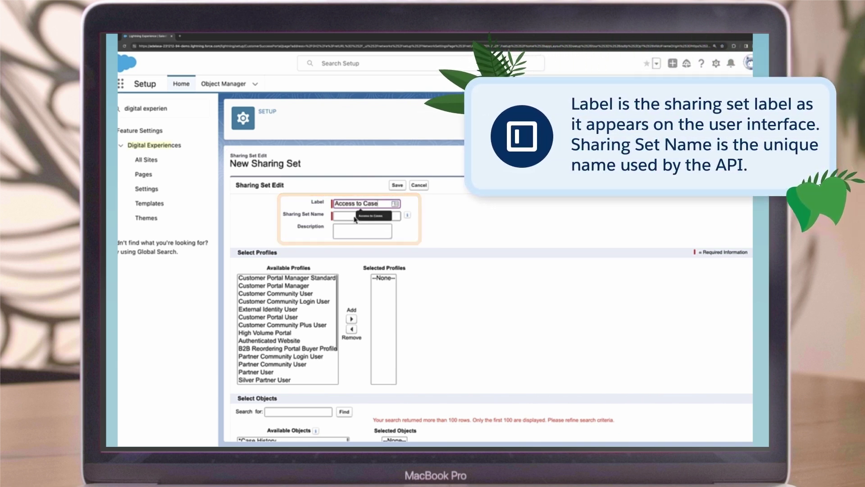
type("s")
left_click(360, 216)
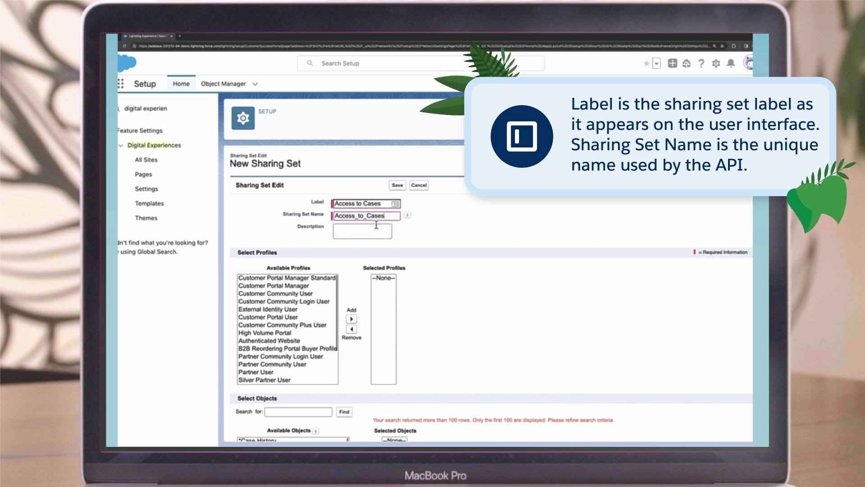
left_click(376, 228)
type("Granting access to all cases")
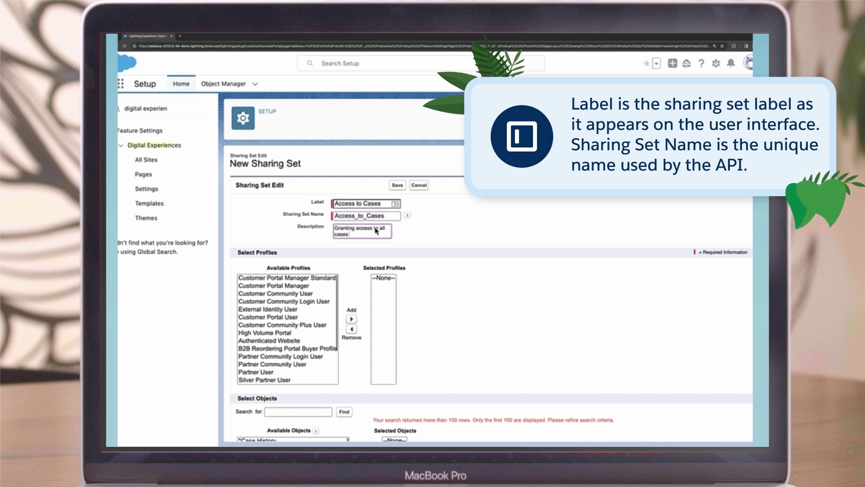
type(" associated with an account identified on the user's contact")
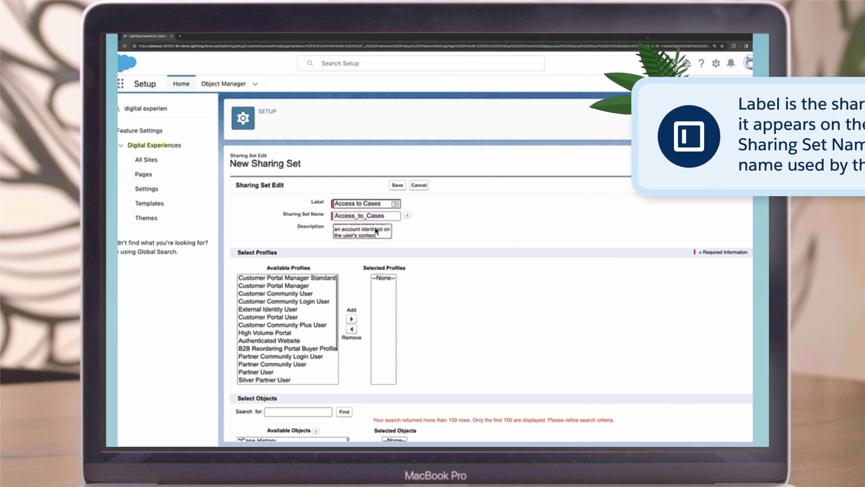
Step: Add the Customer Community User and Customer Community Plus User profiles to the sharing set
scroll(406, 247, "down", 2)
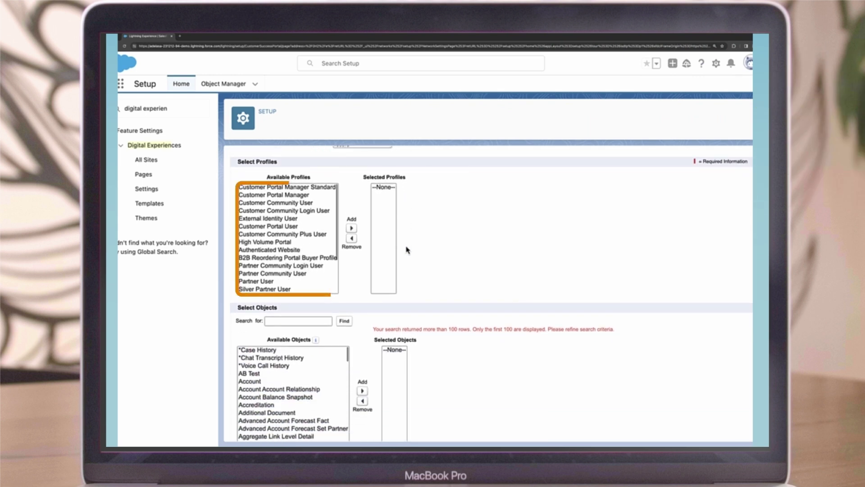
left_click(274, 203)
left_click(351, 228)
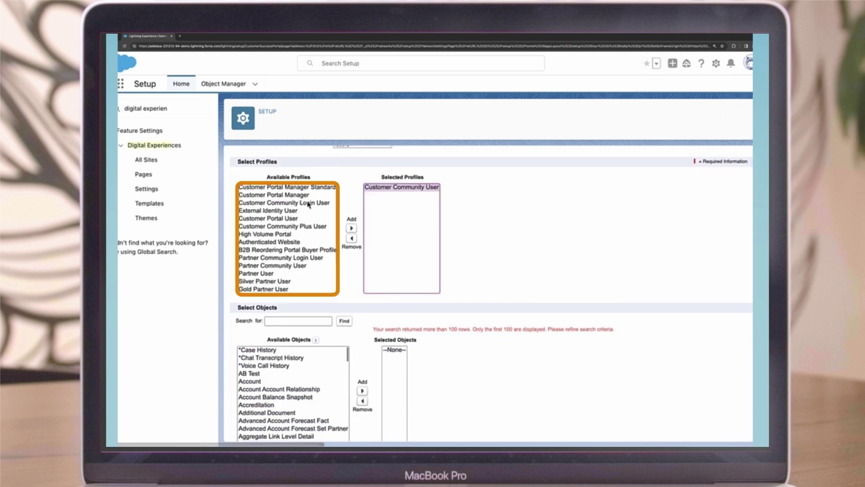
left_click(279, 225)
left_click(352, 228)
Step: Search the available objects for 'case' and add Case to the selected objects
scroll(469, 224, "down", 1)
scroll(469, 224, "down", 3)
left_click(327, 233)
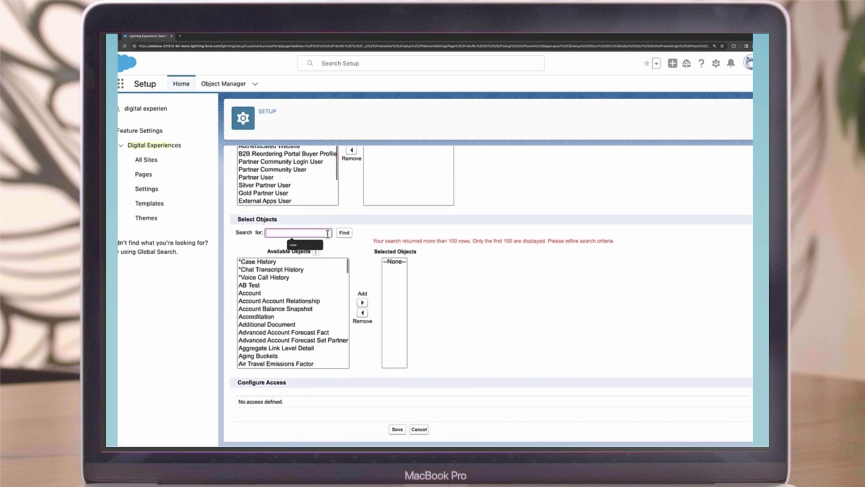
type("case")
left_click(345, 233)
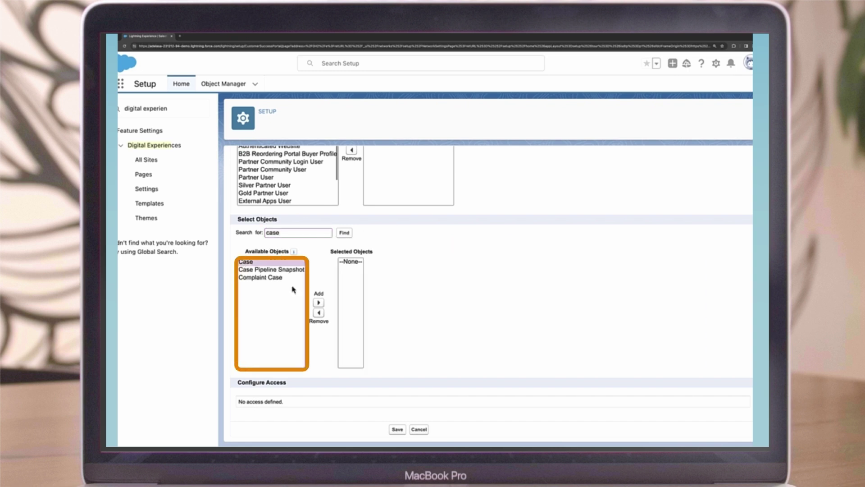
left_click(318, 303)
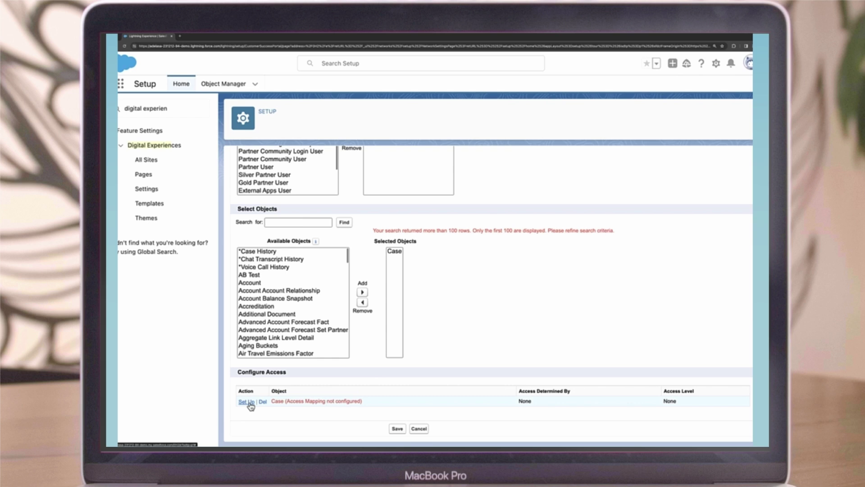
Step: Map Case access as User Contact.Account = Case Account with Read/Write access level
left_click(247, 402)
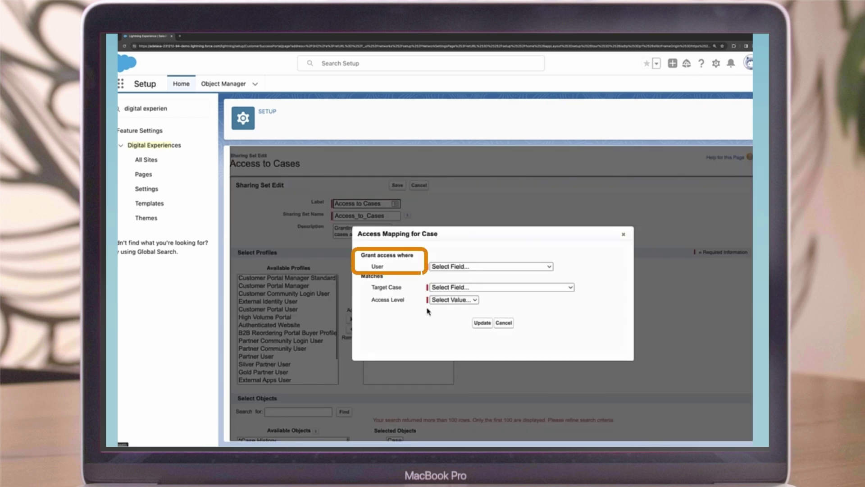
left_click(469, 270)
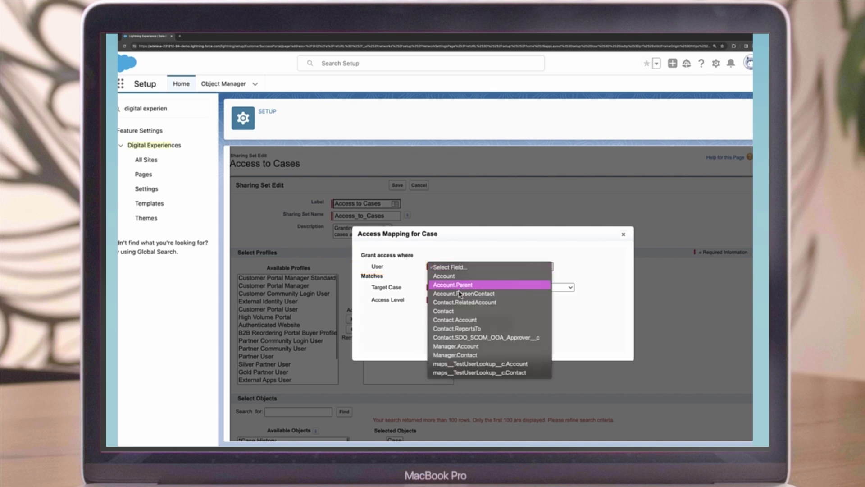
left_click(454, 320)
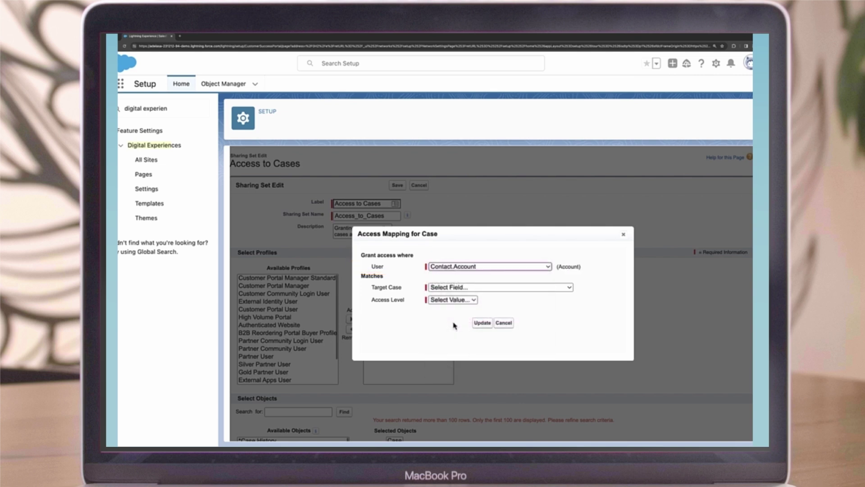
left_click(441, 289)
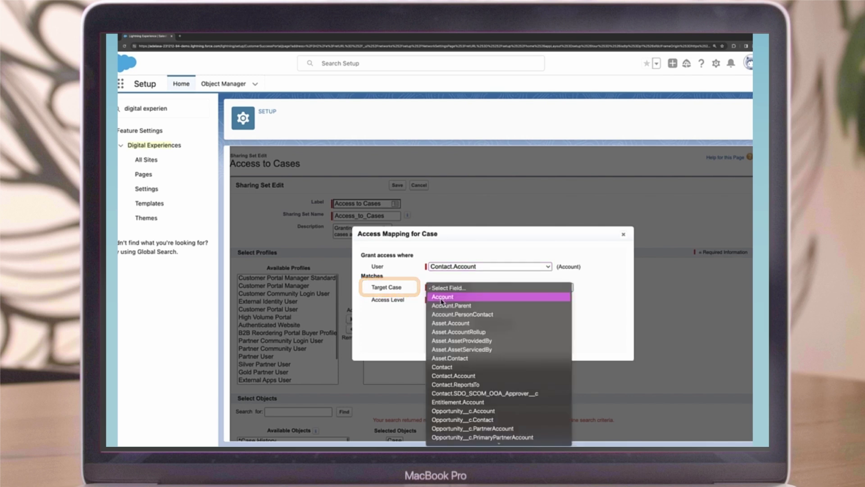
left_click(442, 297)
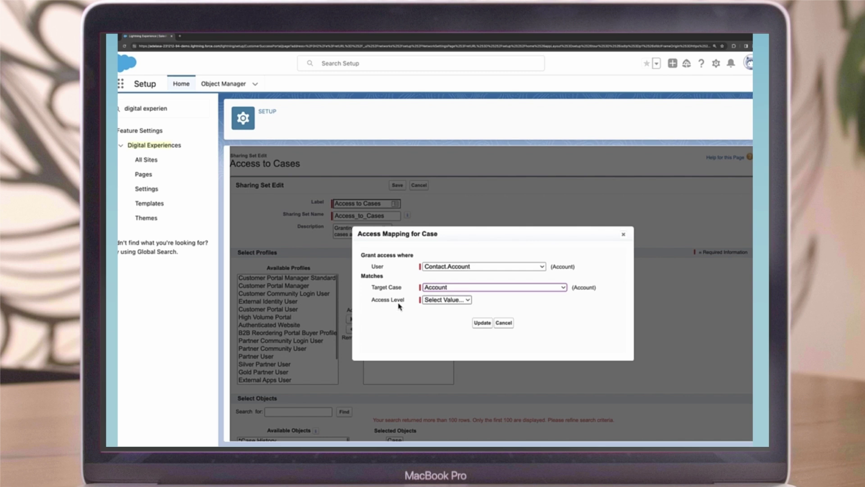
left_click(468, 300)
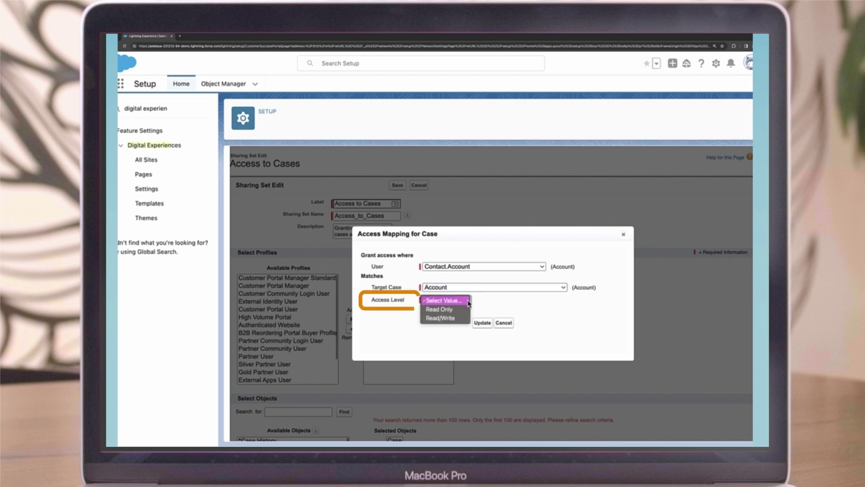
left_click(454, 321)
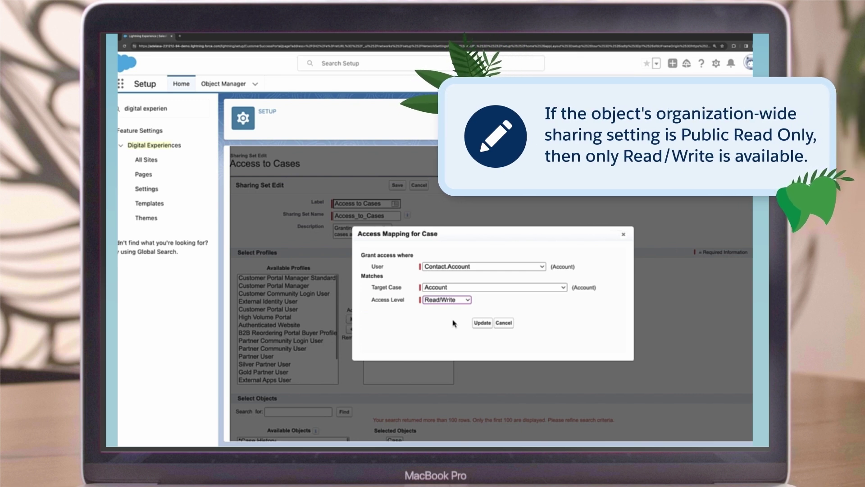
left_click(482, 323)
scroll(483, 322, "down", 5)
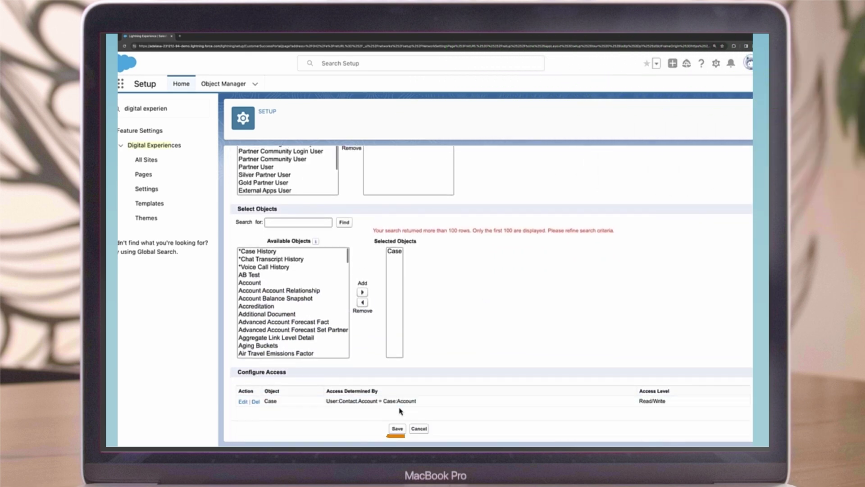
Step: Save the Access to Cases sharing set
left_click(398, 429)
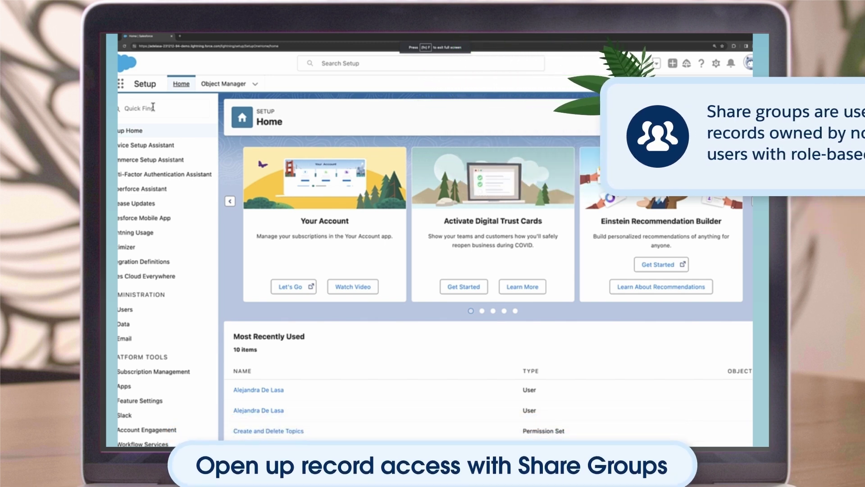
Step: Find Digital Experiences Settings via 'digital ex' and open the Access to Cases sharing set
left_click(154, 107)
type("digital ex")
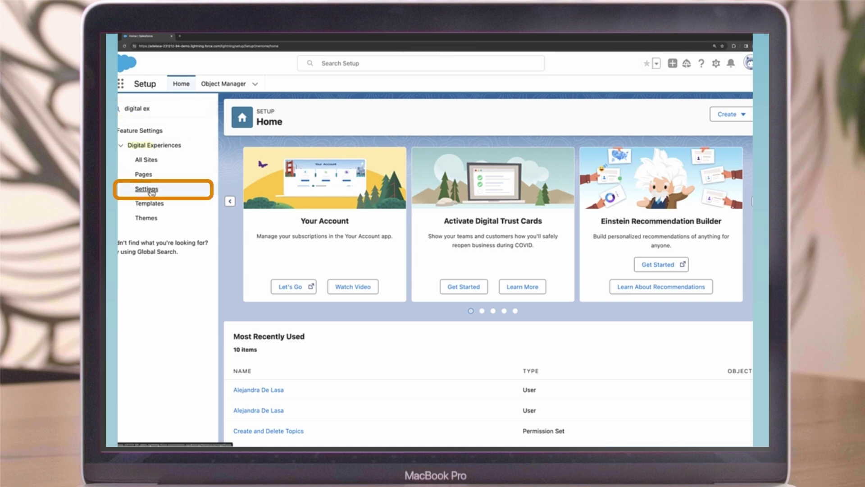
left_click(146, 189)
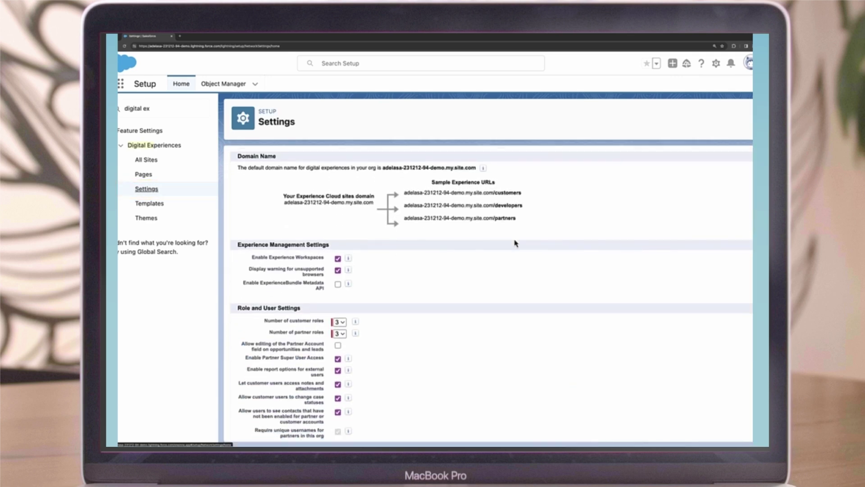
scroll(516, 243, "down", 10)
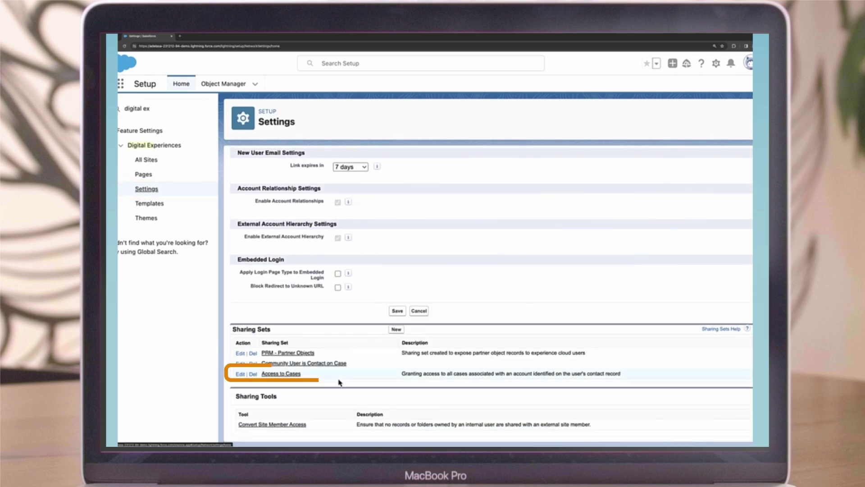
left_click(280, 374)
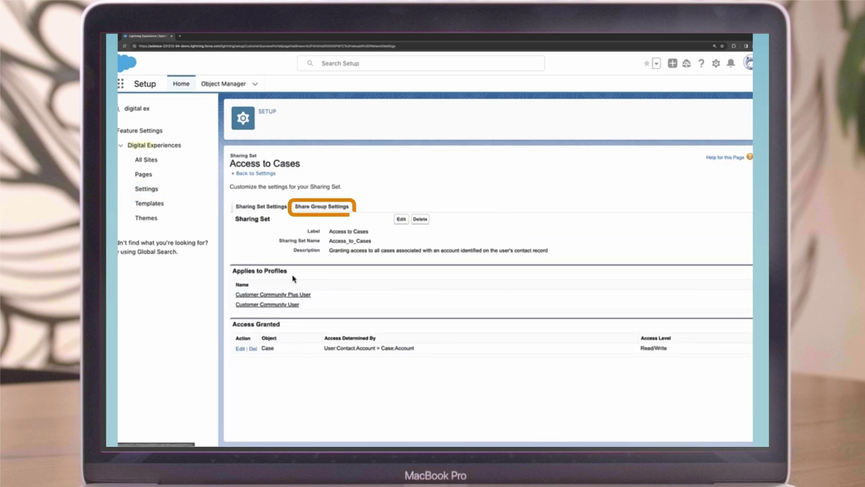
Step: Activate the Access to Cases share group from its Share Group Settings
left_click(312, 207)
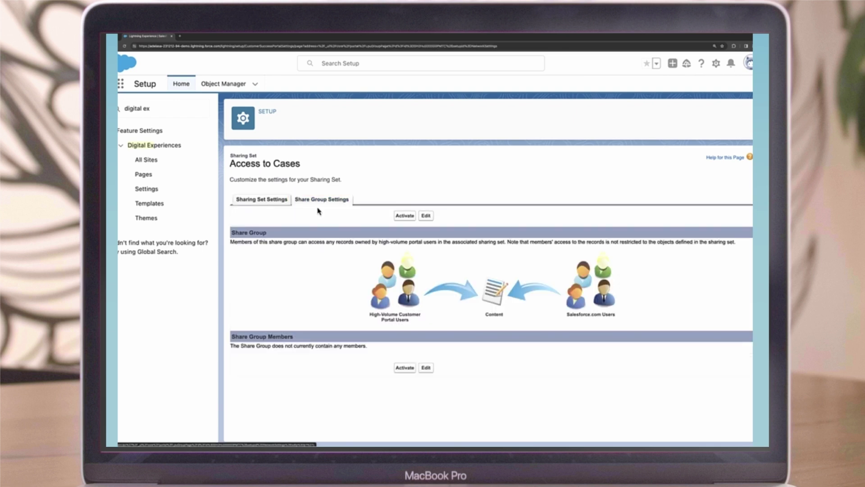
left_click(405, 216)
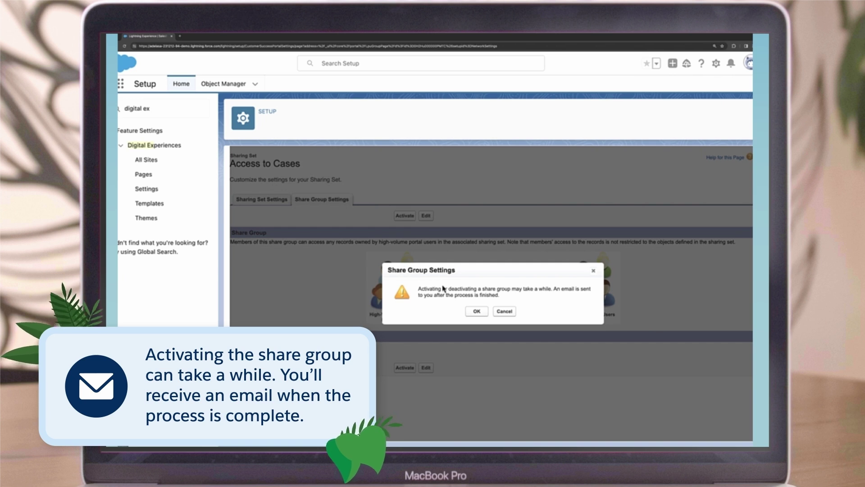
left_click(476, 311)
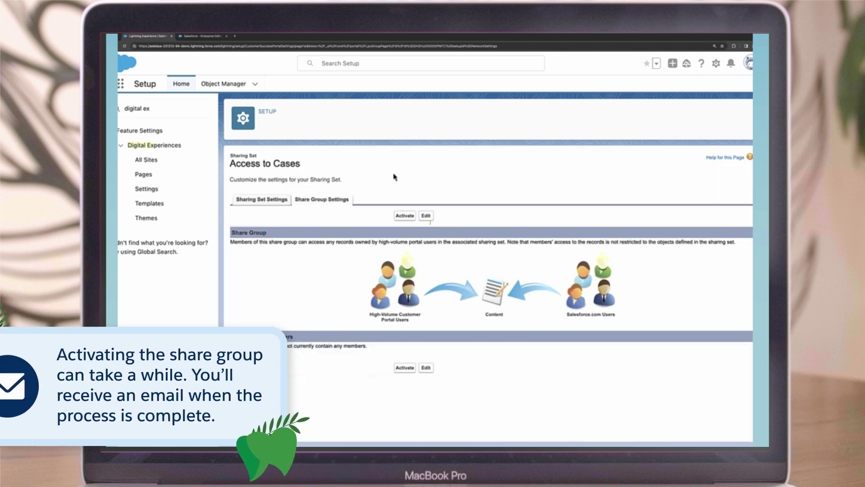
Step: Add two Customer Portal Users to the Access to Cases share group's Selected Members and save
left_click(427, 215)
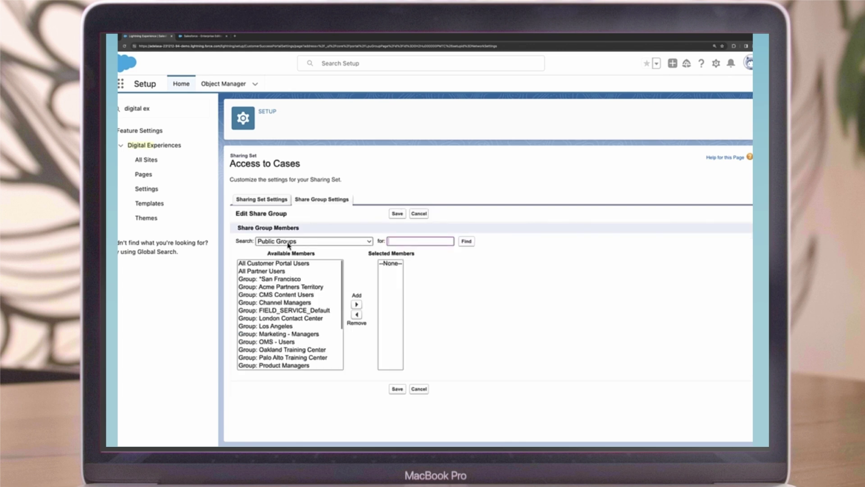
left_click(368, 245)
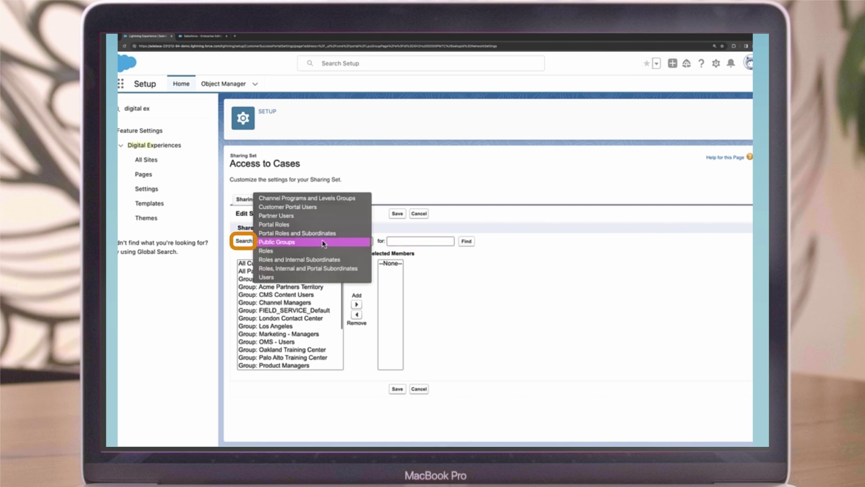
left_click(286, 208)
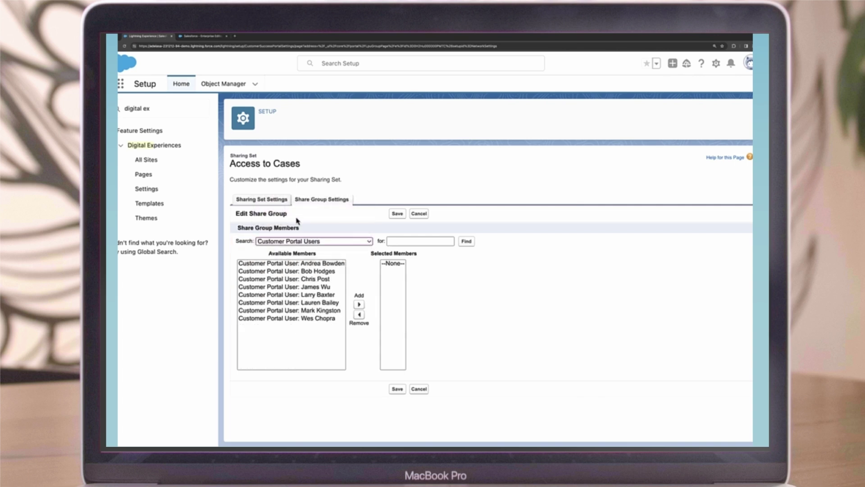
left_click(306, 272)
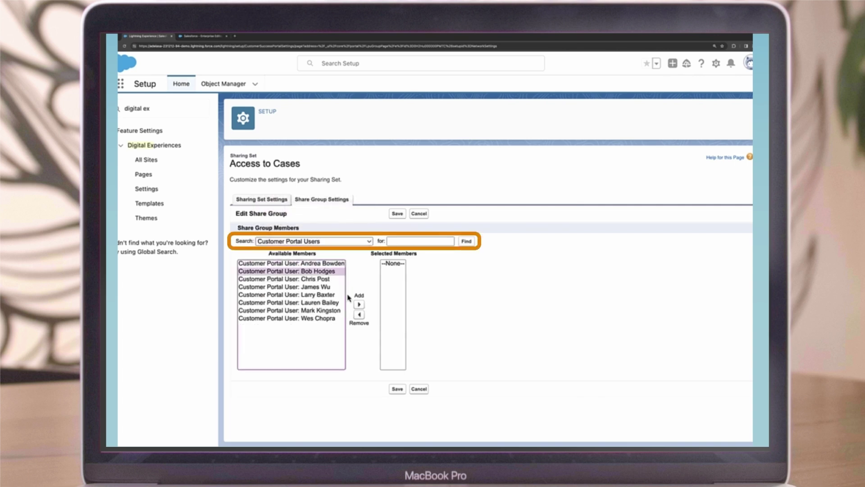
left_click(359, 305)
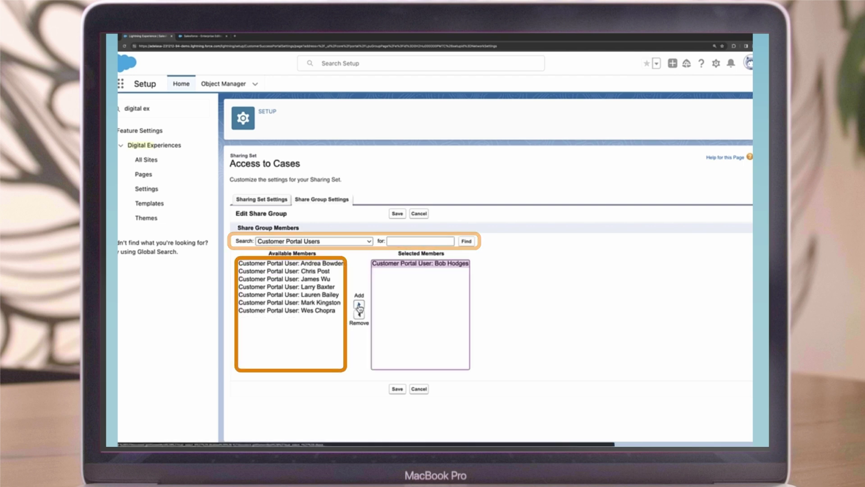
left_click(290, 282)
left_click(359, 305)
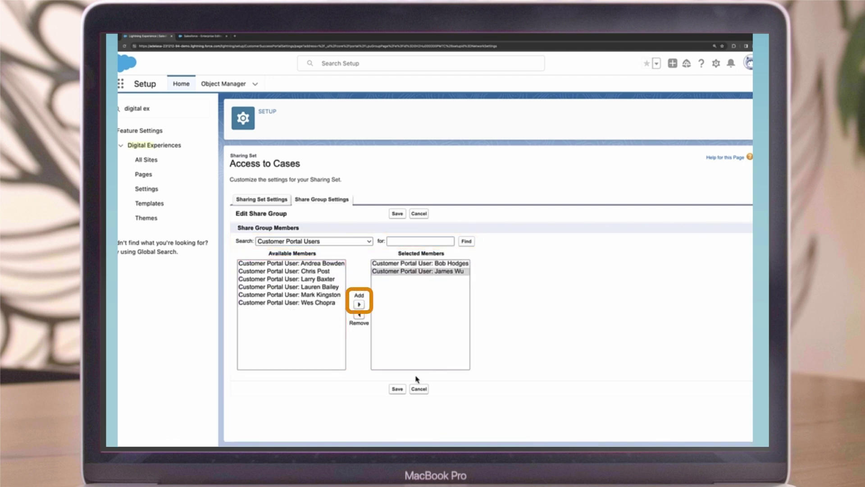
left_click(398, 391)
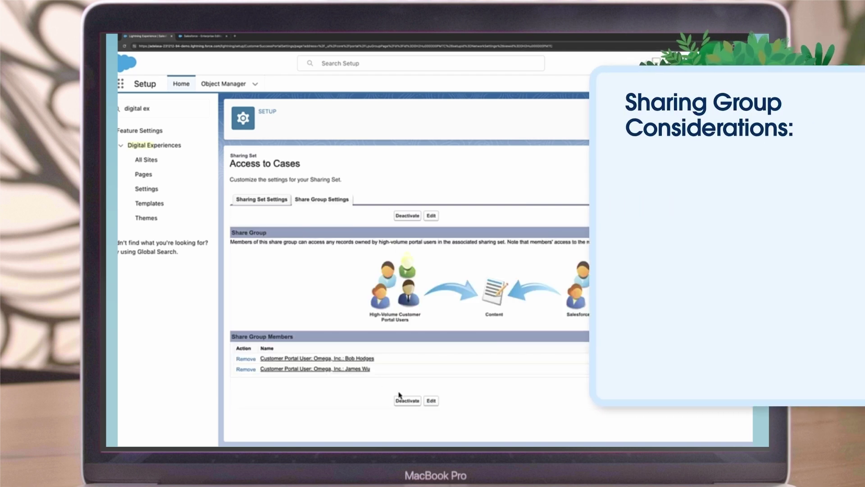